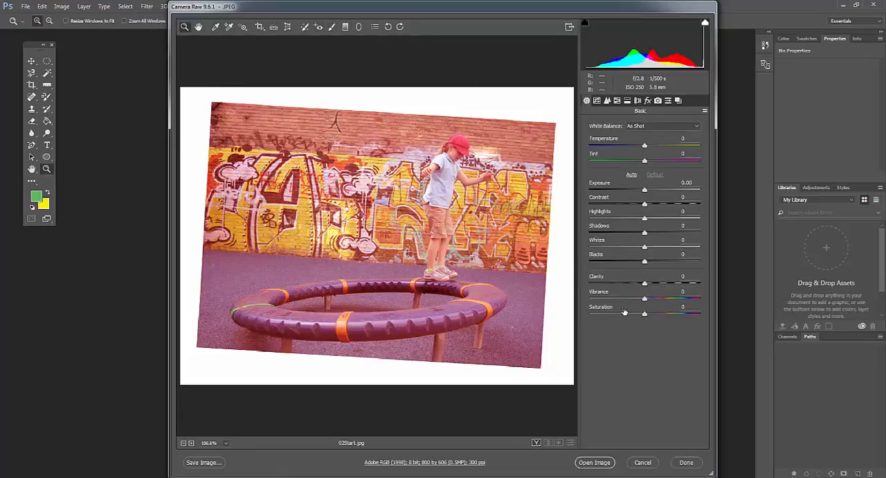
# Look through the tone curve, HSL/Grayscale, Lens Corrections and Effects settings, and return to the Basic adjustments
pyautogui.click(607, 101)
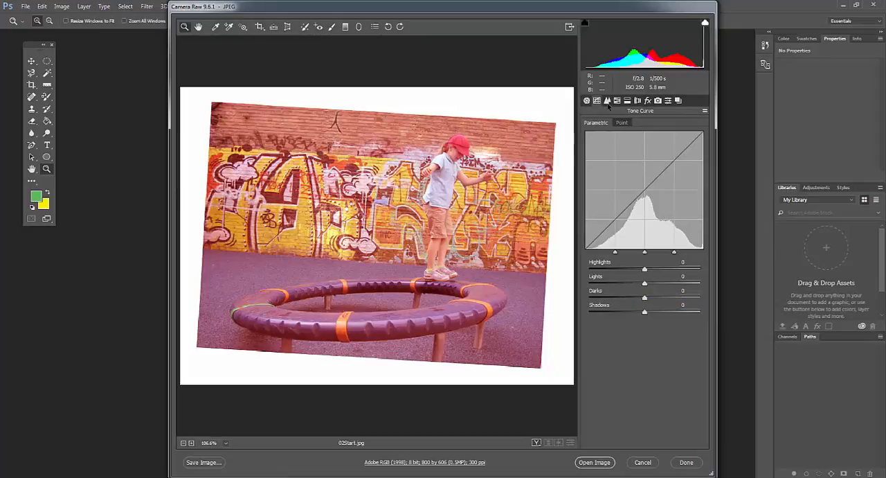
pyautogui.click(617, 101)
pyautogui.click(628, 102)
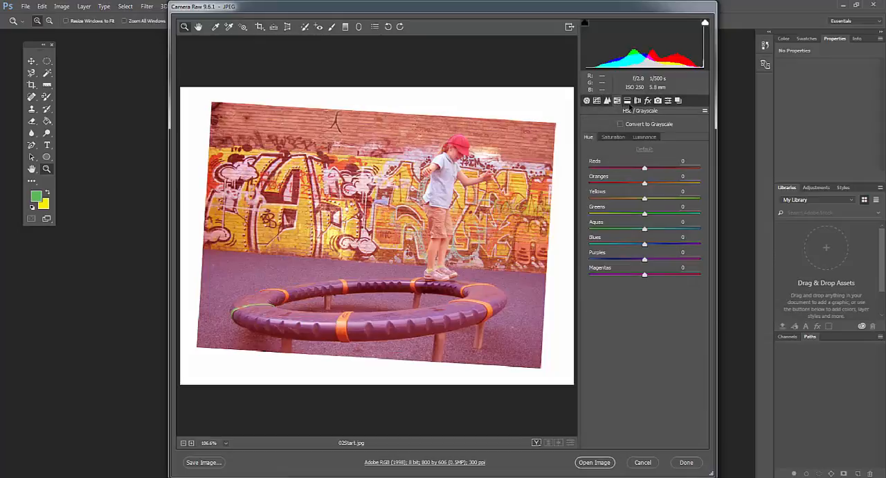
pyautogui.click(628, 105)
pyautogui.click(638, 105)
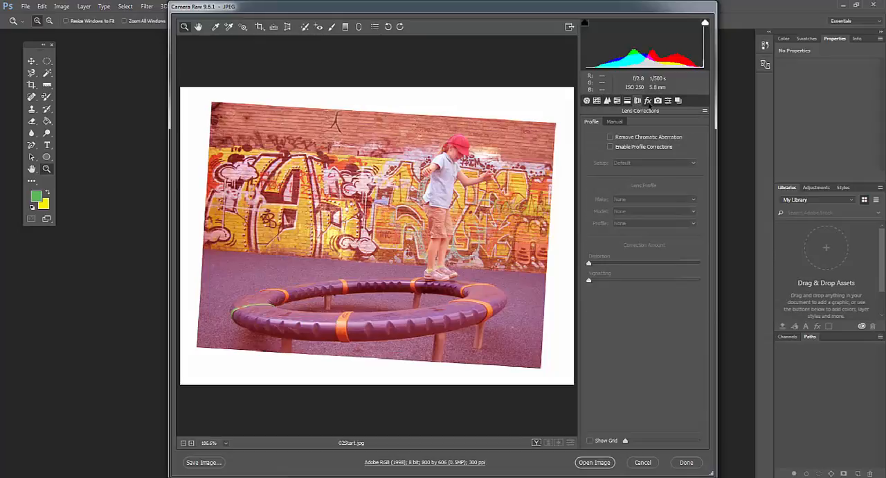
pyautogui.click(648, 101)
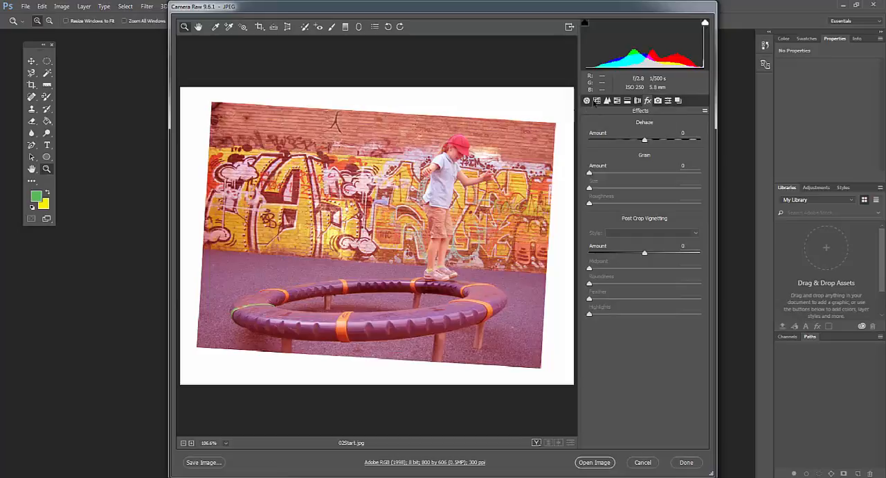
pyautogui.click(588, 102)
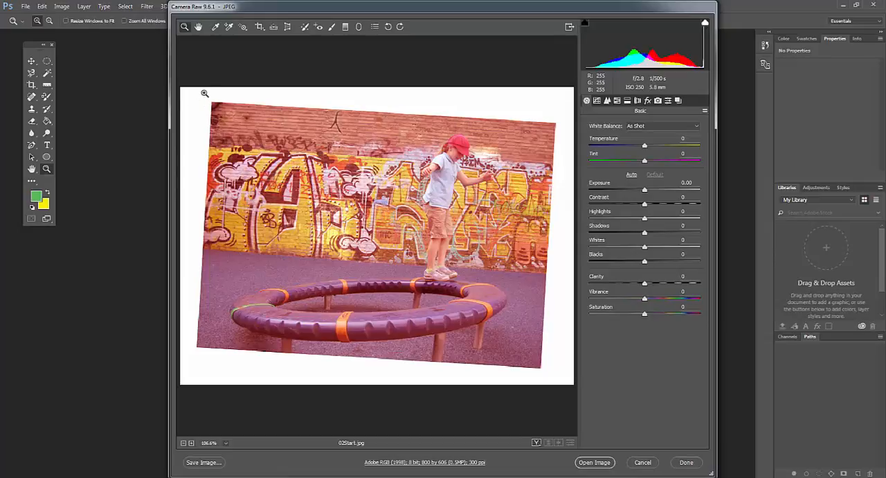
pyautogui.click(214, 28)
pyautogui.click(239, 167)
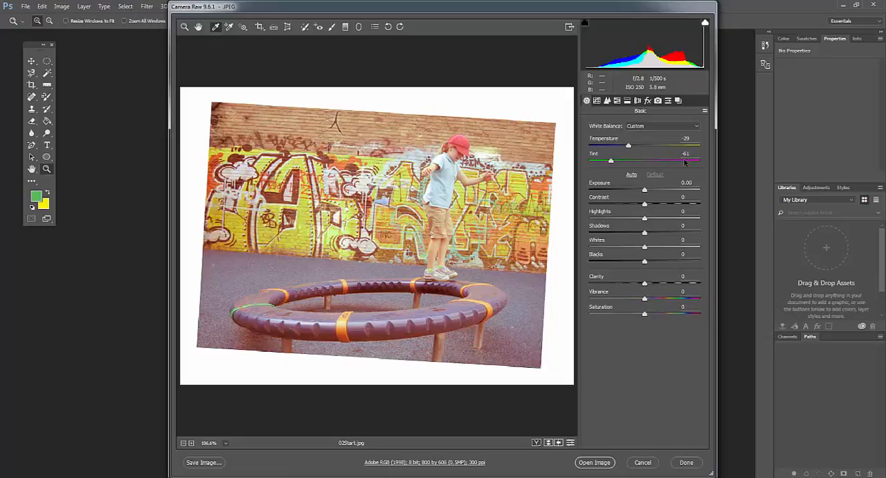
pyautogui.hotkey('ctrl', 'z')
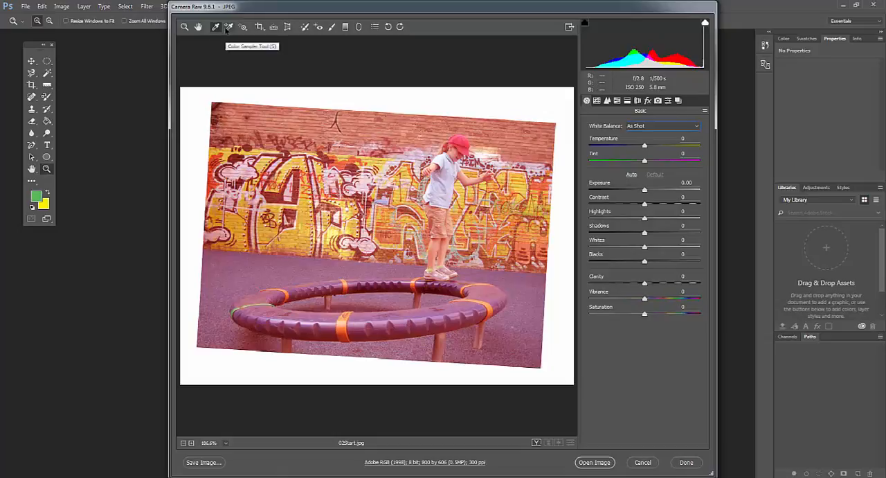
# Sample the white balance from the white graffiti cloud, and set Temperature to -46 and Tint to -62
pyautogui.click(215, 29)
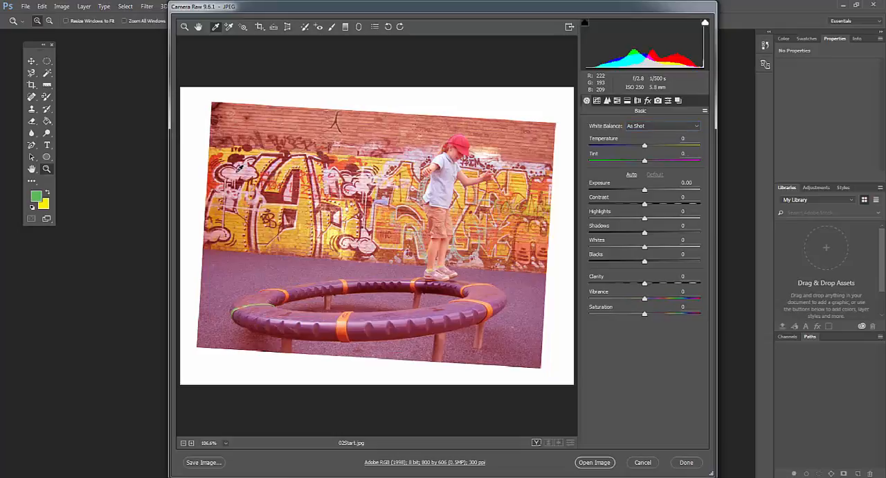
pyautogui.click(237, 167)
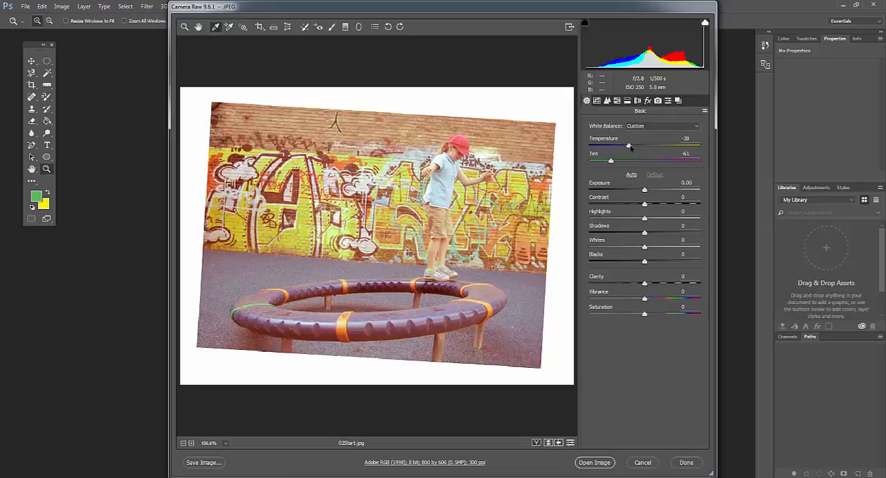
pyautogui.click(629, 147)
pyautogui.moveTo(629, 147); pyautogui.dragTo(621, 149)
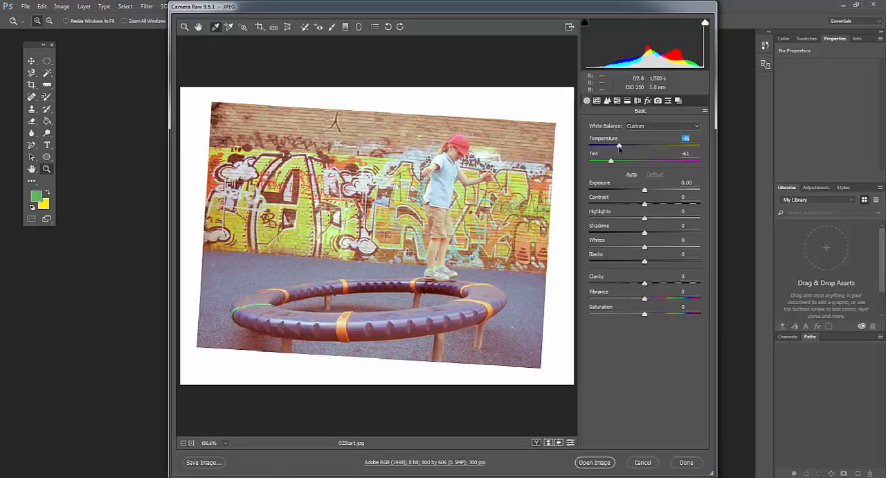
pyautogui.moveTo(612, 161)
pyautogui.mouseDown()
pyautogui.moveTo(602, 162)
pyautogui.moveTo(612, 163)
pyautogui.mouseUp()
# Set the photo's Exposure to -0.30 and Contrast to +23
pyautogui.moveTo(644, 190)
pyautogui.mouseDown()
pyautogui.moveTo(631, 196)
pyautogui.moveTo(661, 197)
pyautogui.moveTo(642, 198)
pyautogui.mouseUp()
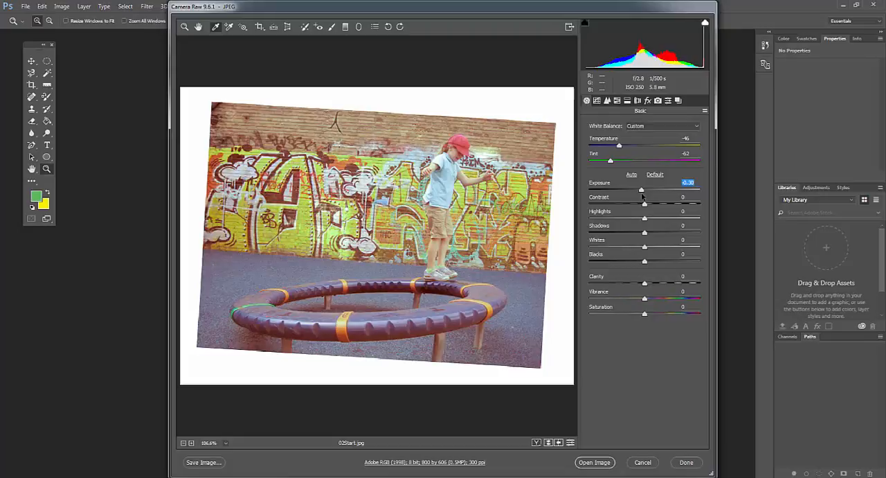
pyautogui.click(644, 203)
pyautogui.moveTo(645, 206); pyautogui.dragTo(640, 211)
pyautogui.moveTo(639, 208); pyautogui.dragTo(658, 205)
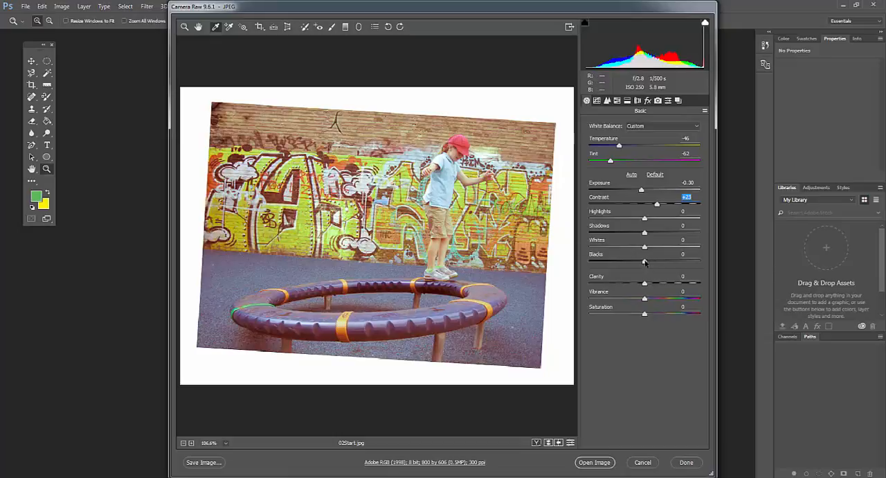
# Deepen the dark tones by setting Blacks to -58
pyautogui.moveTo(645, 262); pyautogui.dragTo(637, 266)
pyautogui.moveTo(637, 261); pyautogui.dragTo(607, 266)
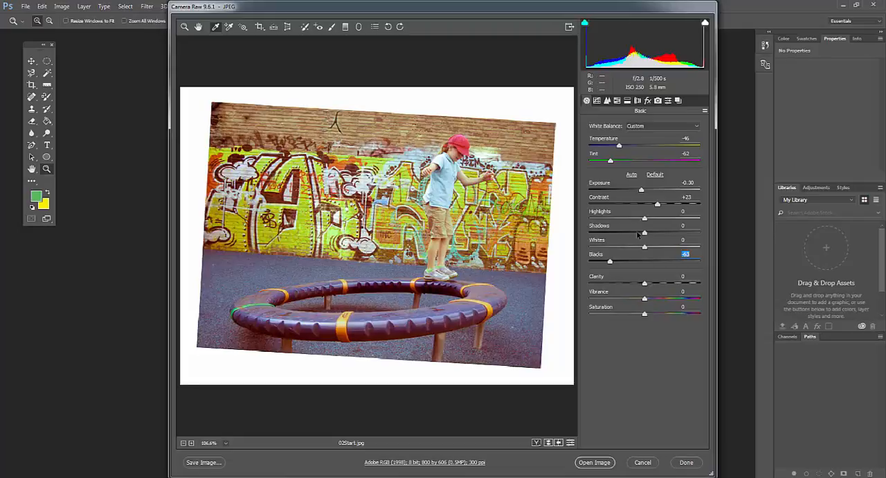
pyautogui.moveTo(609, 261); pyautogui.dragTo(612, 262)
# Set the photo's Clarity to +9 and Vibrance to +14
pyautogui.moveTo(644, 286)
pyautogui.mouseDown()
pyautogui.moveTo(613, 288)
pyautogui.moveTo(648, 287)
pyautogui.moveTo(636, 284)
pyautogui.mouseUp()
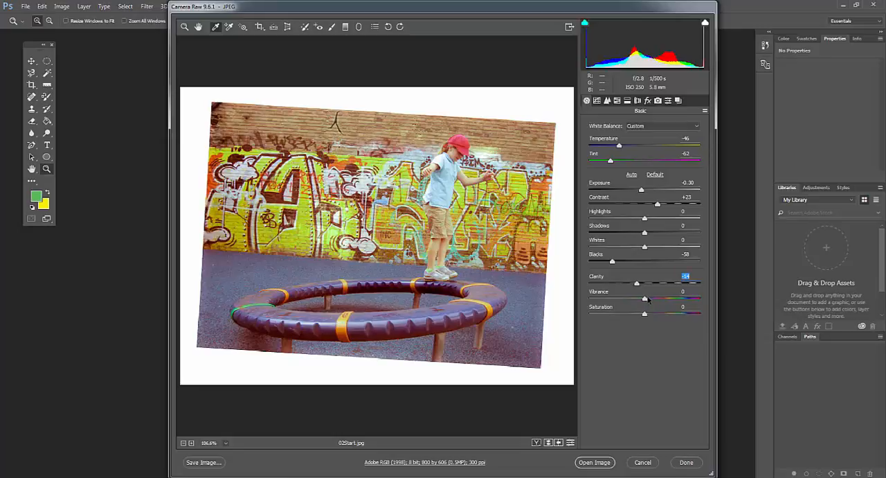
pyautogui.moveTo(644, 299); pyautogui.dragTo(652, 299)
pyautogui.moveTo(636, 284); pyautogui.dragTo(648, 283)
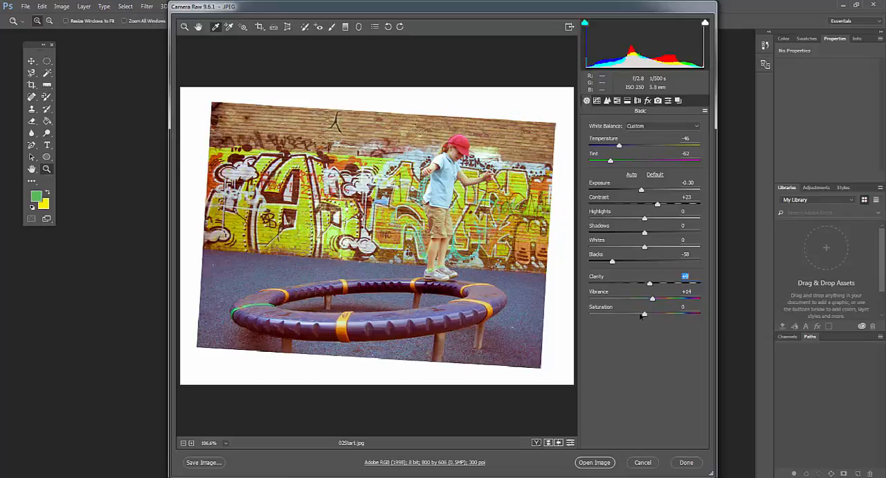
# Try the maximum Saturation of +100, and settle on a Saturation of +2
pyautogui.moveTo(645, 317); pyautogui.dragTo(703, 319)
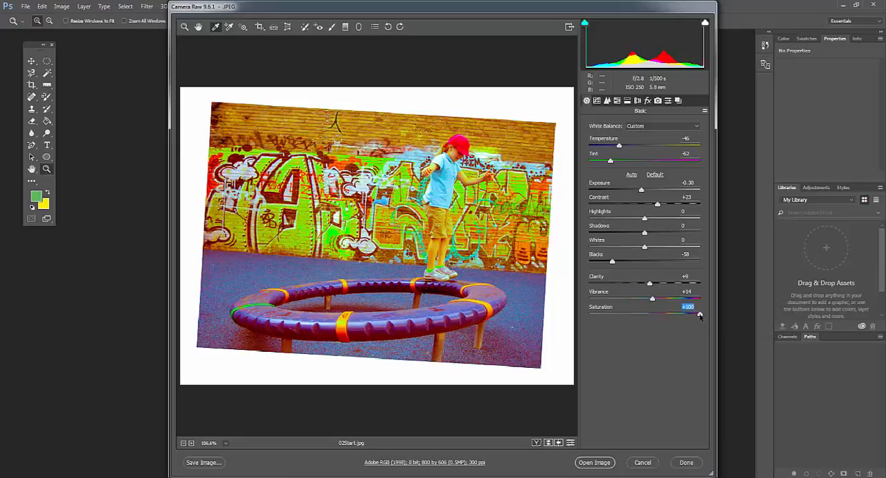
pyautogui.moveTo(698, 315); pyautogui.dragTo(650, 320)
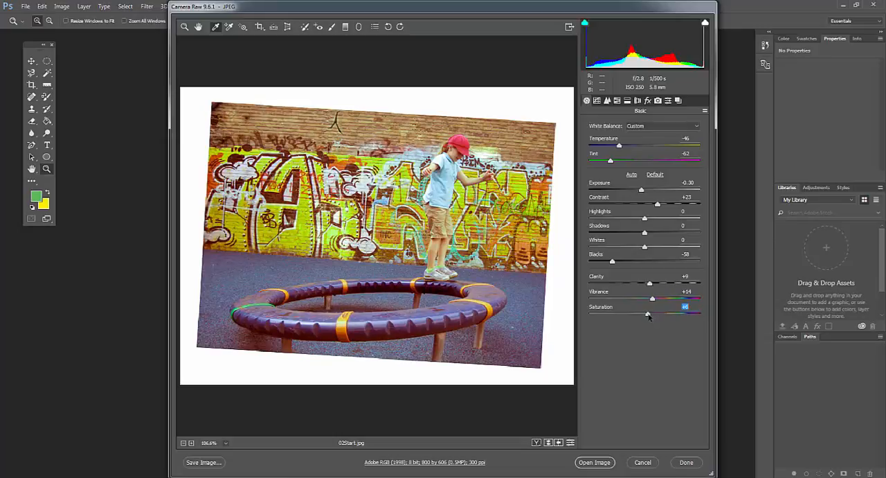
pyautogui.moveTo(647, 316); pyautogui.dragTo(646, 316)
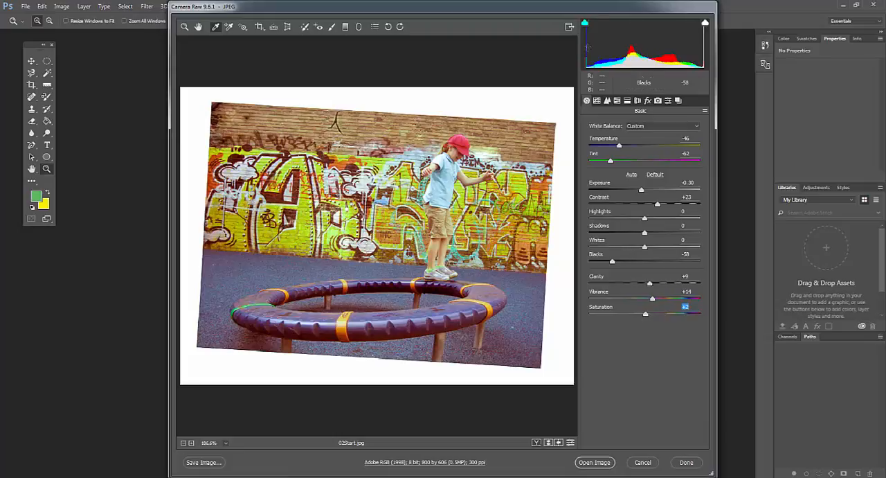
pyautogui.click(597, 101)
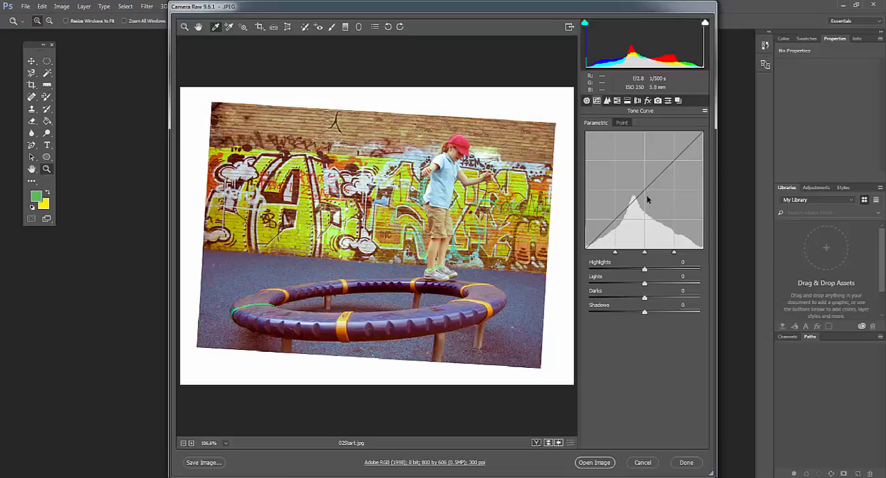
pyautogui.click(622, 123)
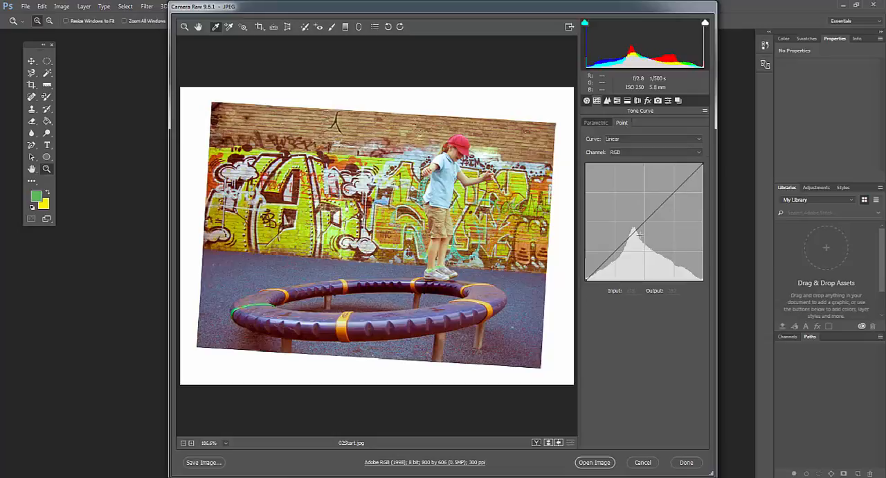
pyautogui.moveTo(641, 224)
pyautogui.mouseDown()
pyautogui.moveTo(632, 201)
pyautogui.moveTo(640, 191)
pyautogui.moveTo(668, 226)
pyautogui.moveTo(645, 220)
pyautogui.moveTo(618, 239)
pyautogui.moveTo(645, 235)
pyautogui.moveTo(656, 206)
pyautogui.moveTo(649, 212)
pyautogui.mouseUp()
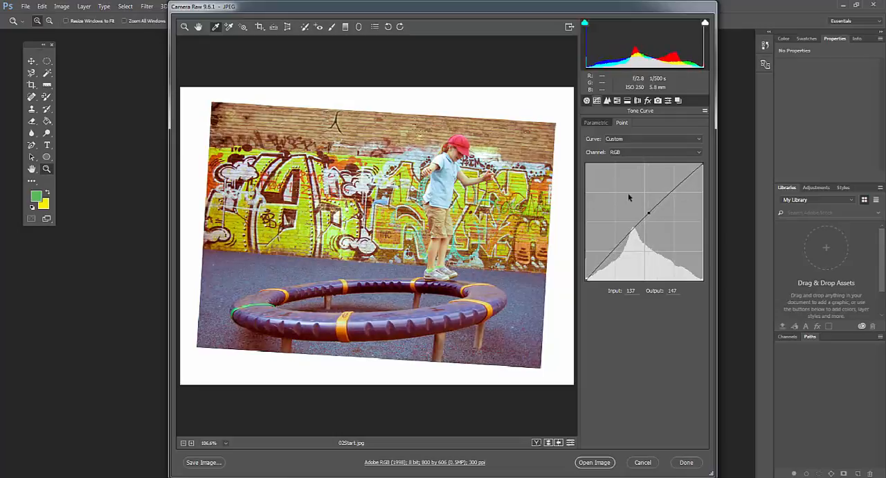
pyautogui.press('Delete')
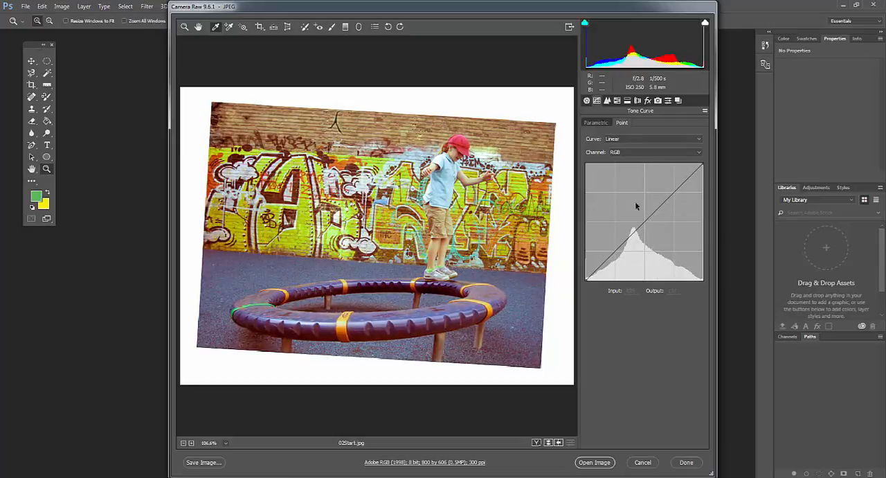
pyautogui.click(587, 101)
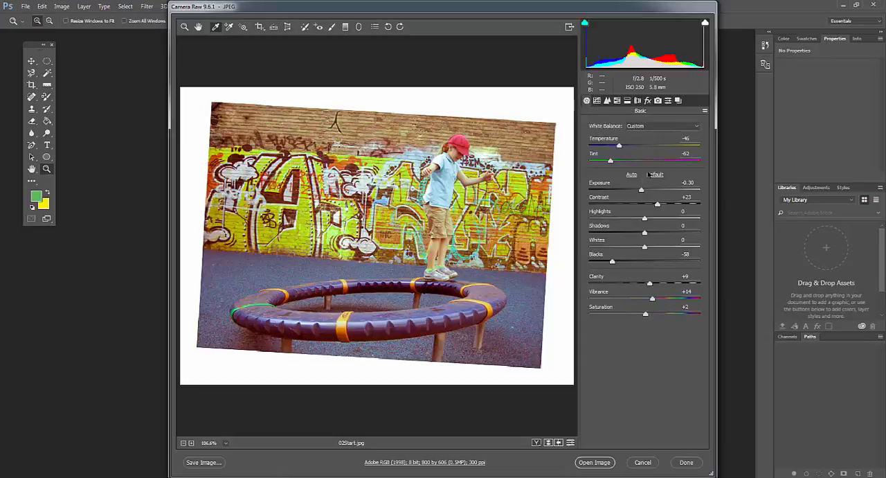
pyautogui.click(596, 101)
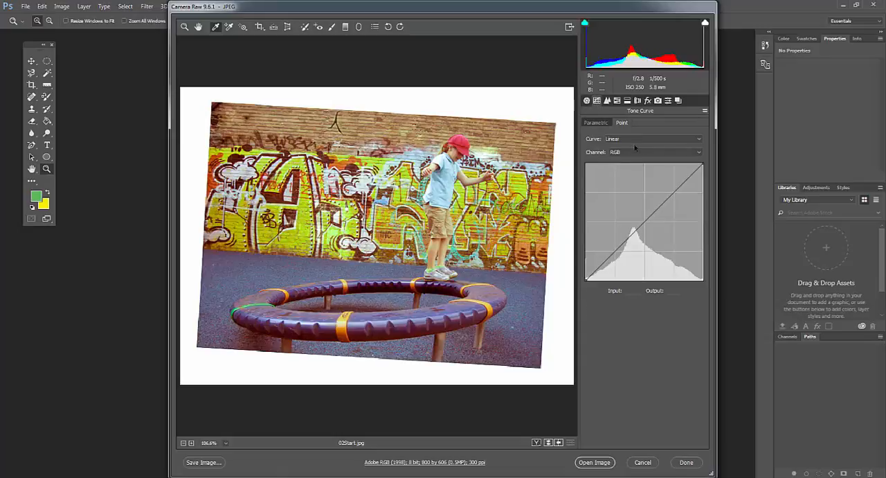
pyautogui.click(587, 101)
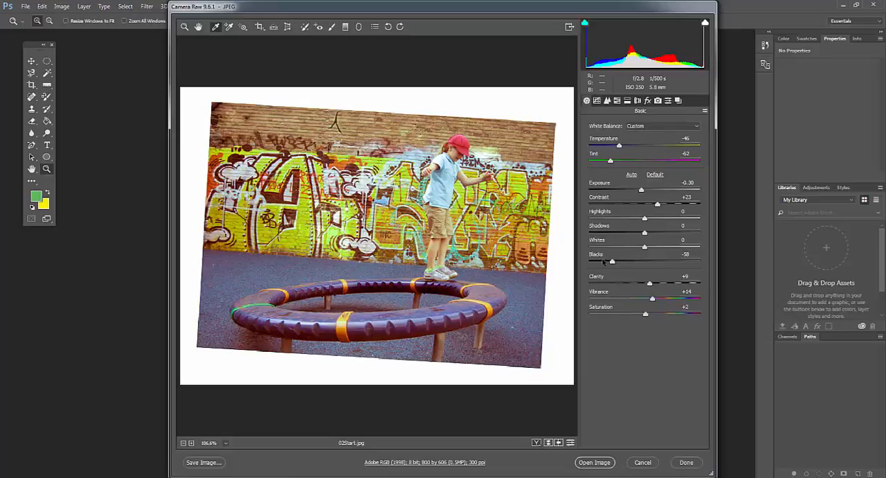
# Look through the Detail, HSL/Grayscale, Split Toning, Lens Corrections, Effects, Camera Calibration and Presets settings, and return to the Basic adjustments
pyautogui.click(608, 101)
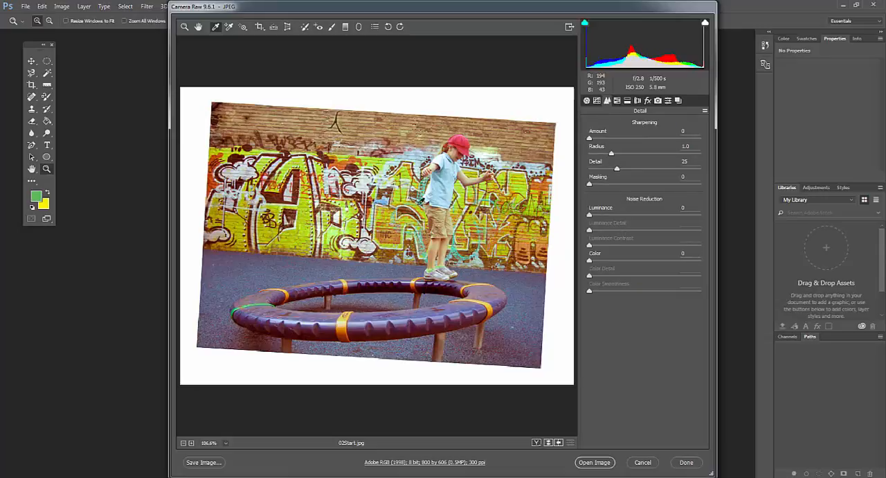
pyautogui.click(618, 101)
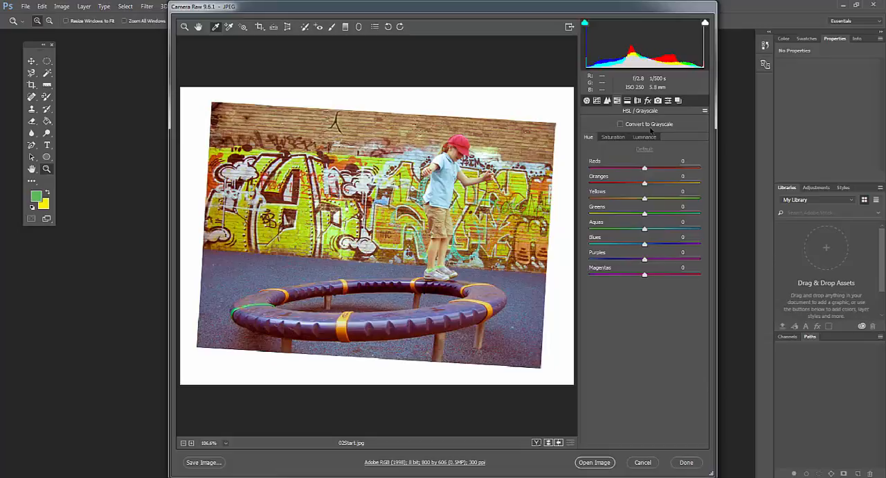
pyautogui.click(628, 102)
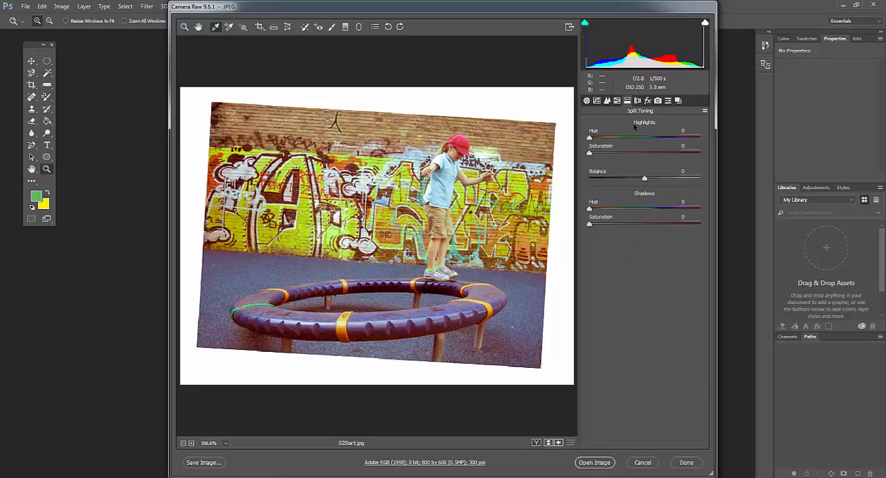
pyautogui.click(638, 102)
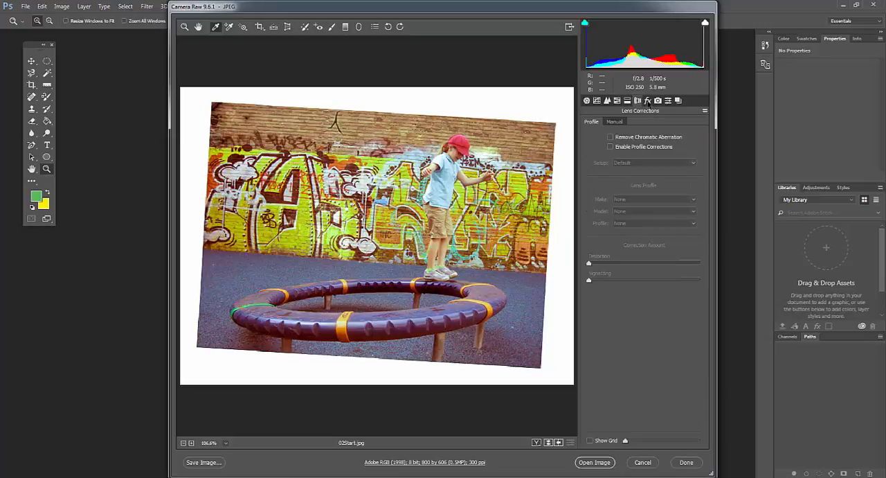
pyautogui.click(648, 102)
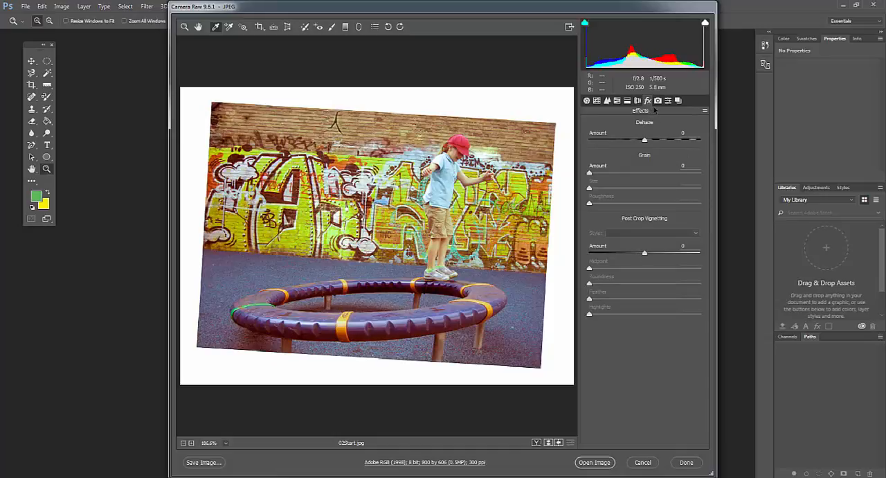
pyautogui.click(658, 101)
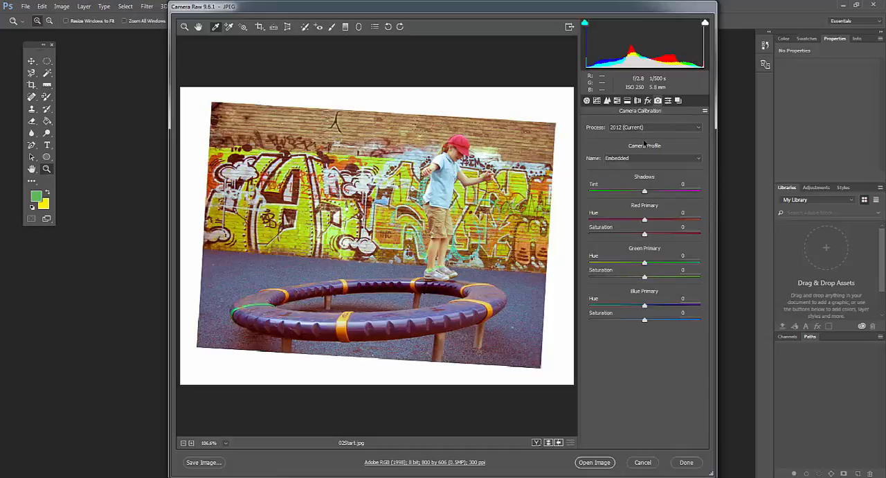
pyautogui.click(668, 101)
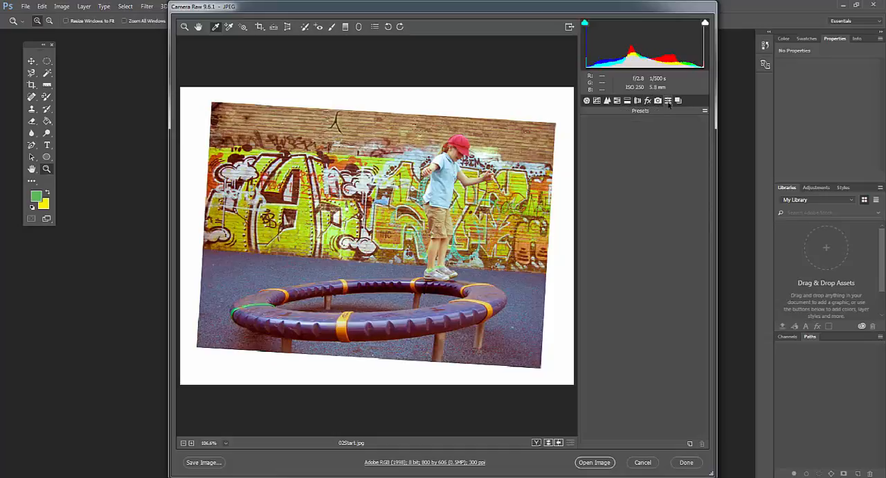
pyautogui.click(677, 101)
pyautogui.click(586, 101)
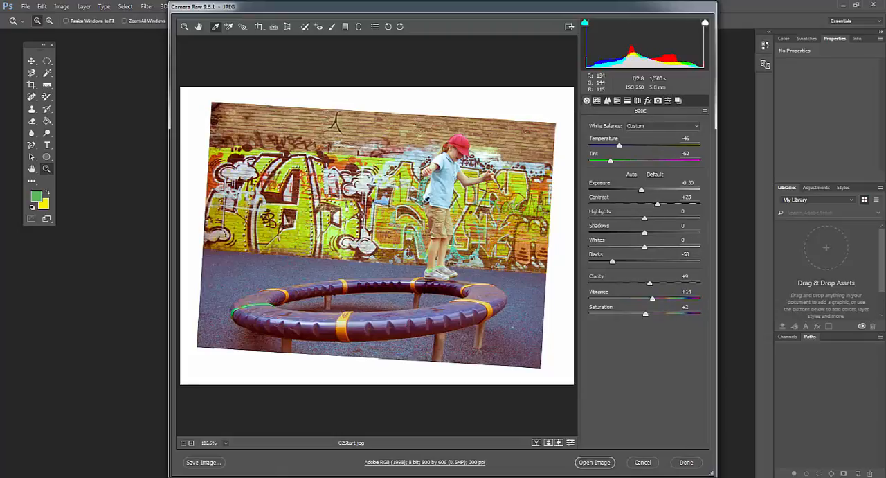
# Straighten the tilted photo along the line where the base of the graffiti wall meets the playground floor
pyautogui.click(183, 442)
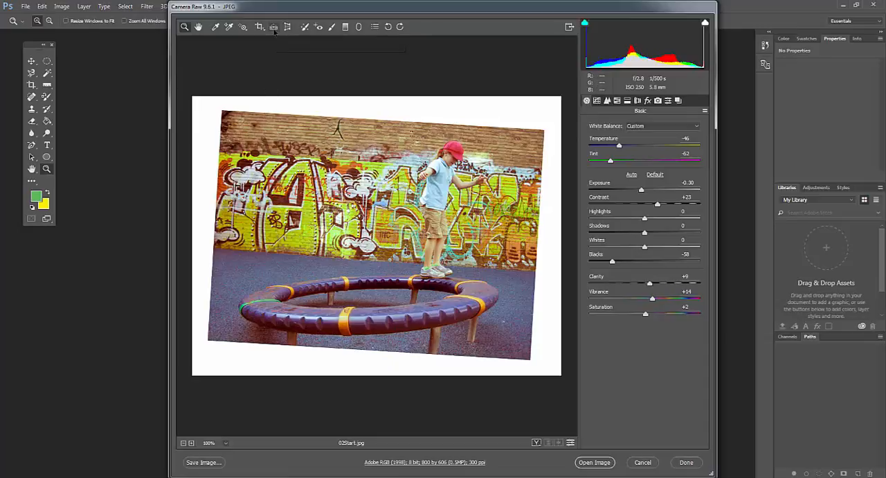
pyautogui.click(274, 28)
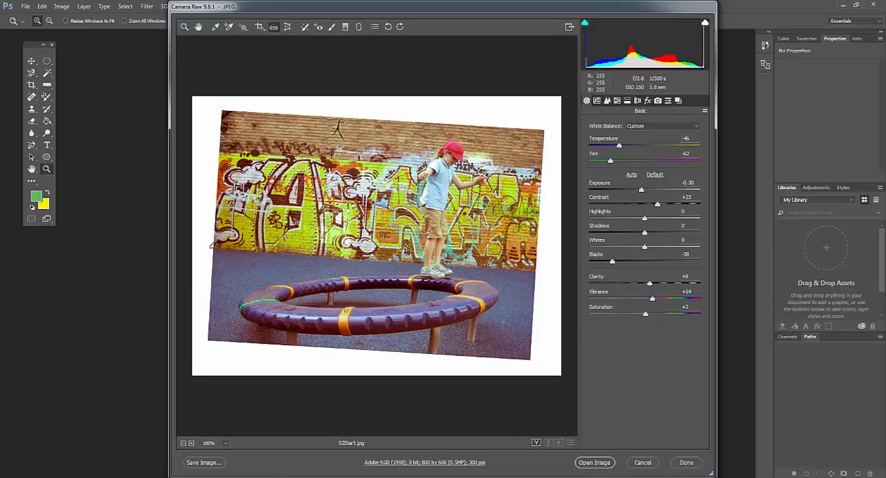
pyautogui.moveTo(211, 247); pyautogui.dragTo(543, 267)
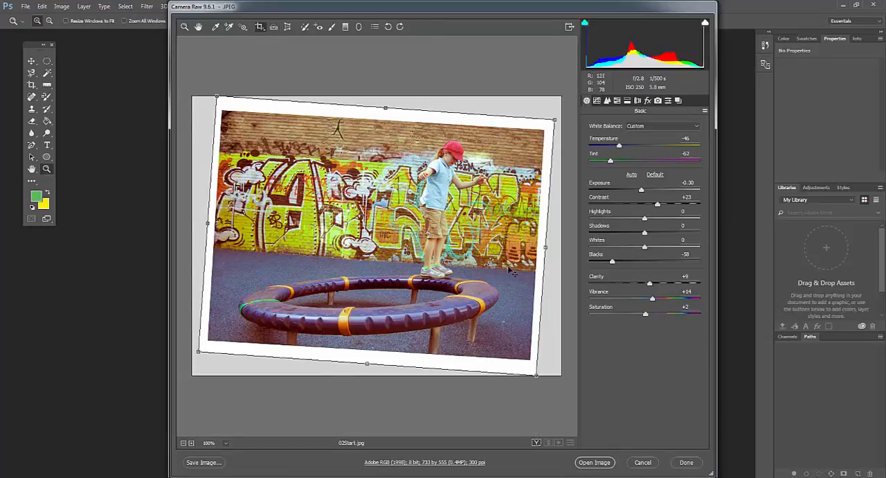
# Crop the straightened photo along the inside of its white border, to about 691 by 496 pixels
pyautogui.press('z')
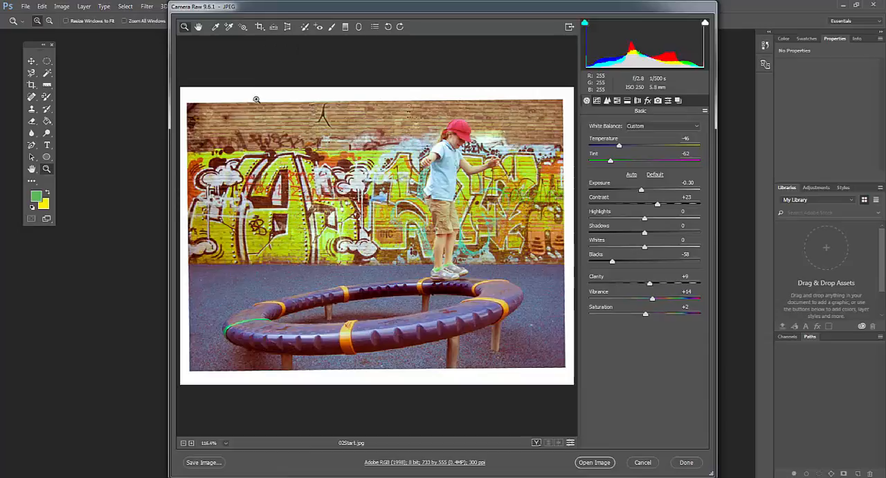
pyautogui.click(261, 29)
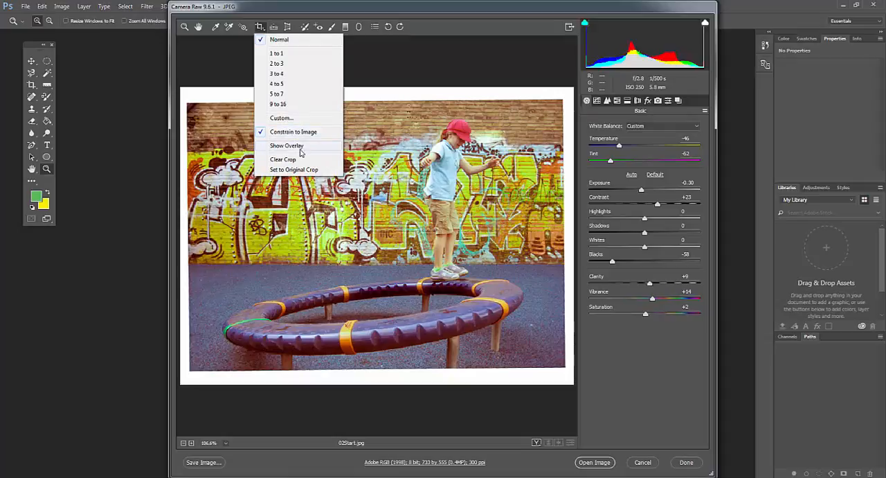
pyautogui.click(283, 131)
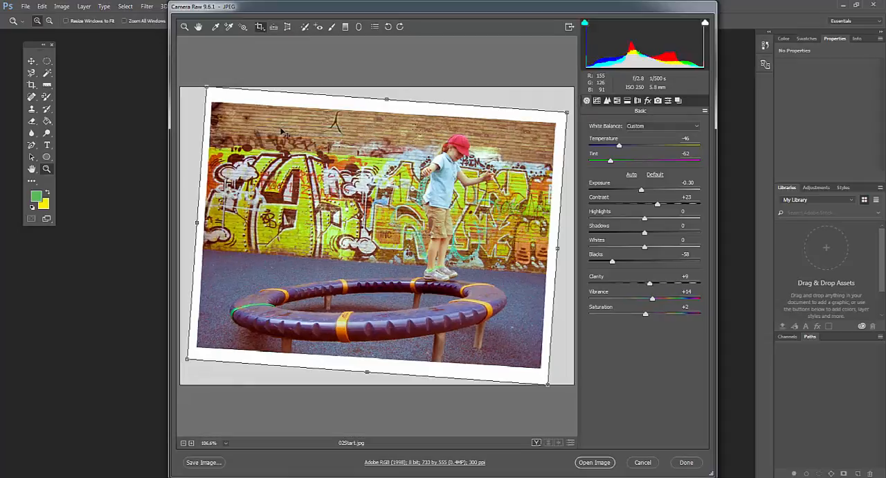
pyautogui.moveTo(207, 88); pyautogui.dragTo(212, 103)
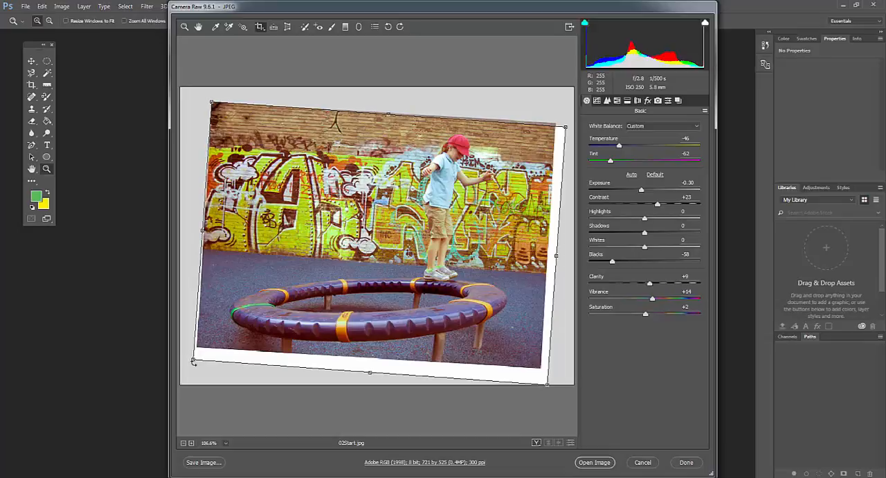
pyautogui.moveTo(193, 360); pyautogui.dragTo(198, 348)
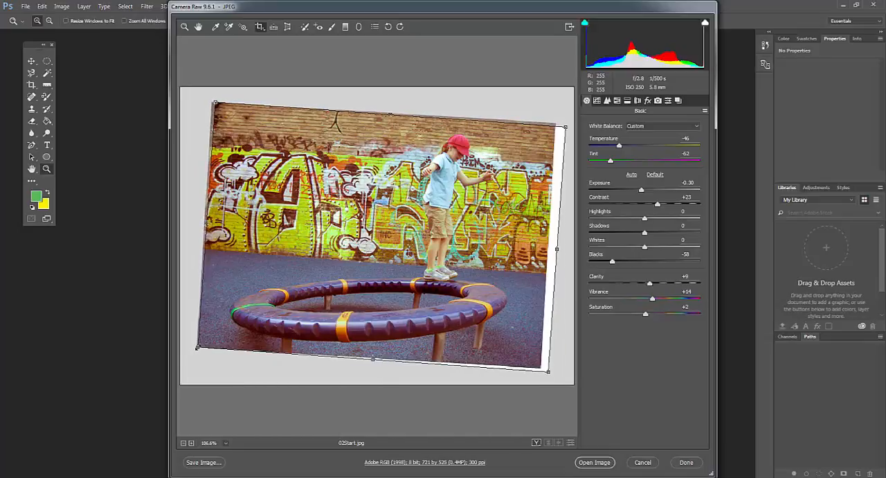
pyautogui.moveTo(548, 371); pyautogui.dragTo(541, 366)
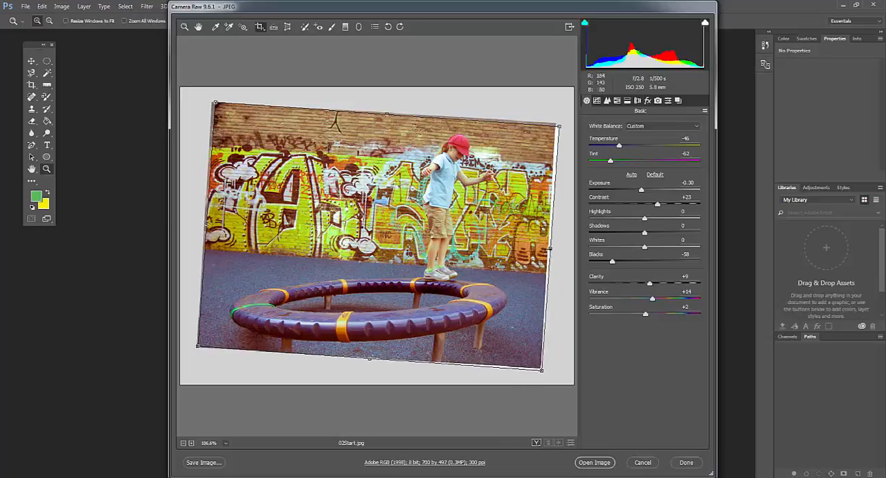
pyautogui.moveTo(551, 252); pyautogui.dragTo(546, 251)
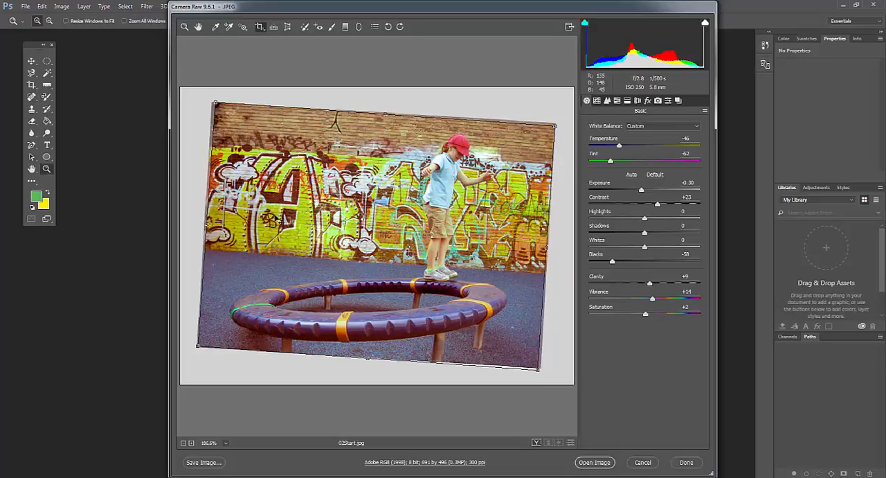
pyautogui.press('Return')
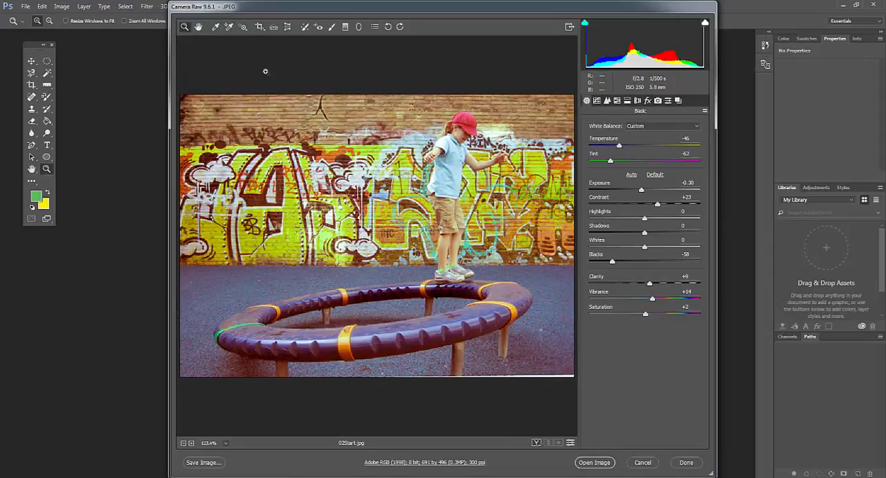
# Tighten the crop at the photo's lower-right corner to cut off the remaining white sliver, to about 688 by 491 pixels
pyautogui.click(260, 28)
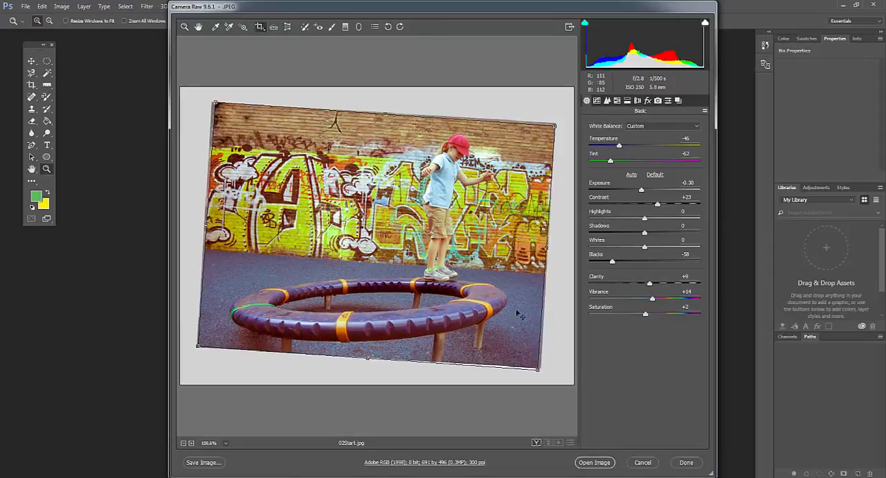
pyautogui.moveTo(538, 370); pyautogui.dragTo(537, 367)
pyautogui.press('Return')
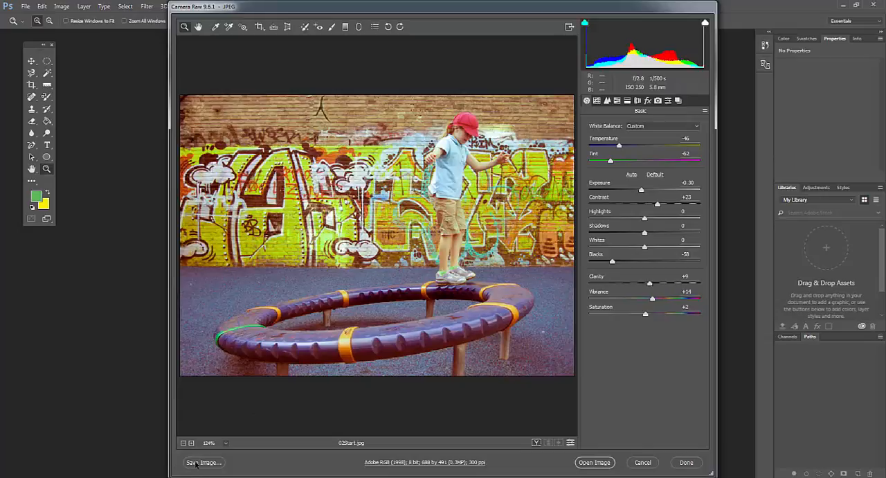
# Start saving the image to a file and browse to the Lesson2 folder inside Photoshop CS6 Learn by Video for its destination
pyautogui.click(200, 463)
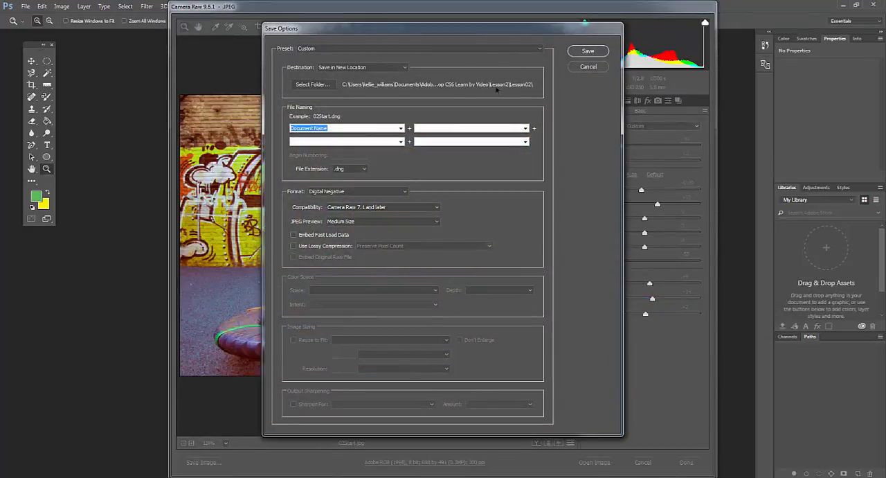
pyautogui.click(310, 86)
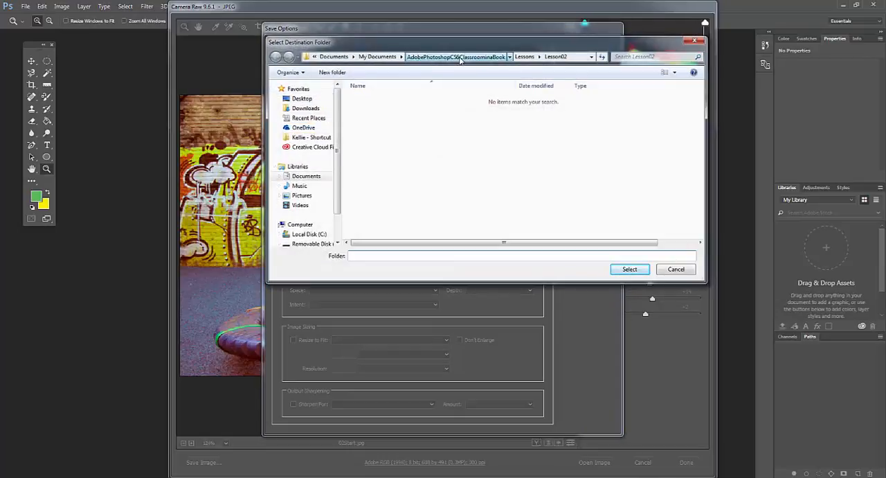
pyautogui.click(464, 56)
pyautogui.doubleClick(360, 110)
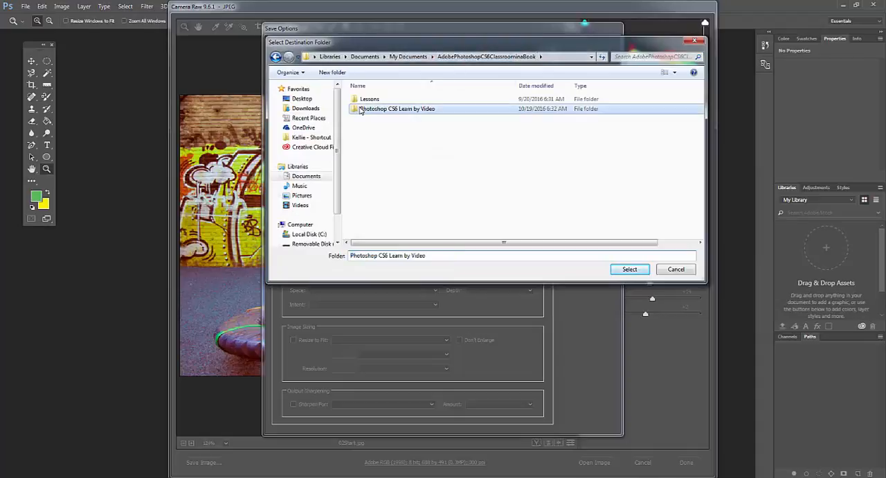
pyautogui.doubleClick(368, 99)
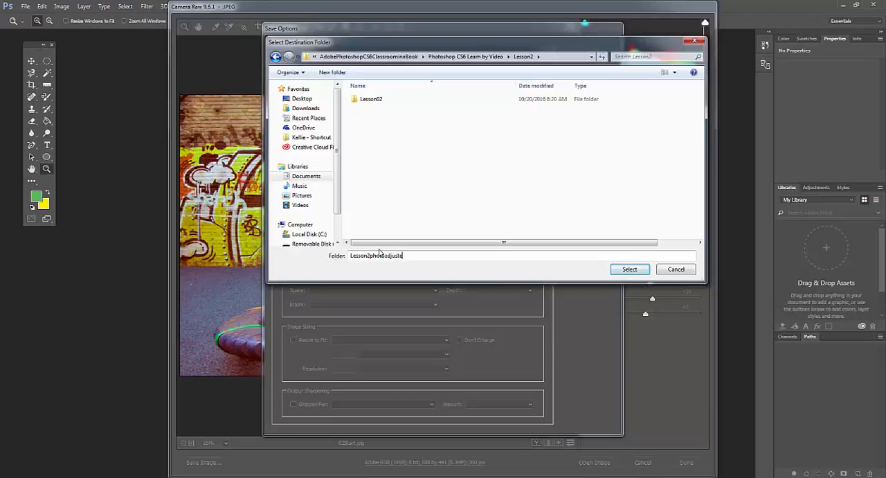
# Try to use Lesson2photoadjusted as the destination folder name within Lesson2
pyautogui.write('d')
pyautogui.click(627, 272)
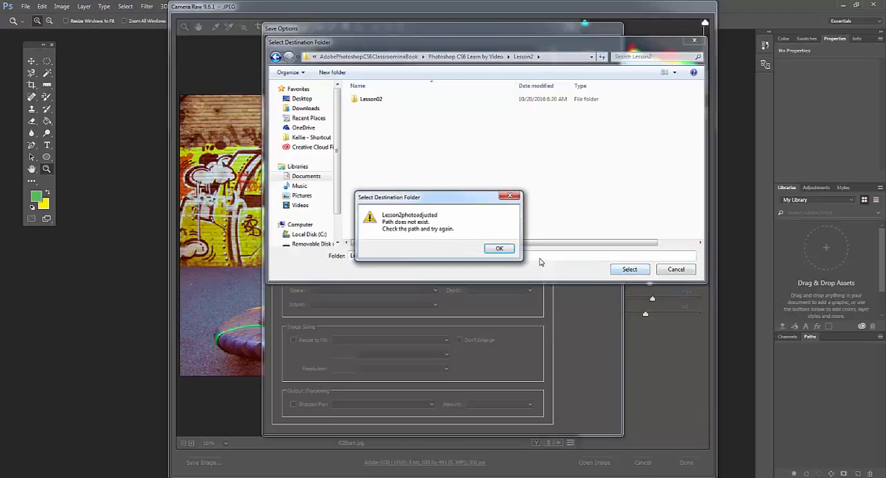
pyautogui.click(500, 247)
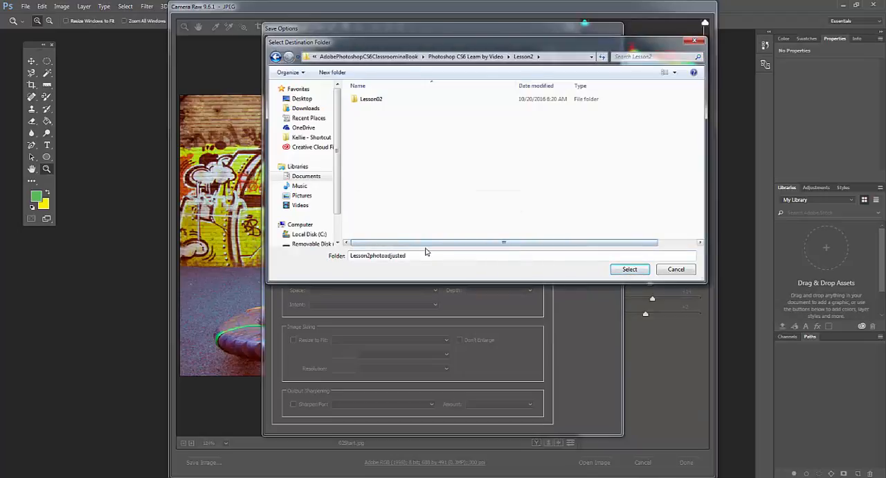
# Choose the Lesson02 folder inside Lesson2 as the save destination
pyautogui.click(363, 100)
pyautogui.doubleClick(362, 99)
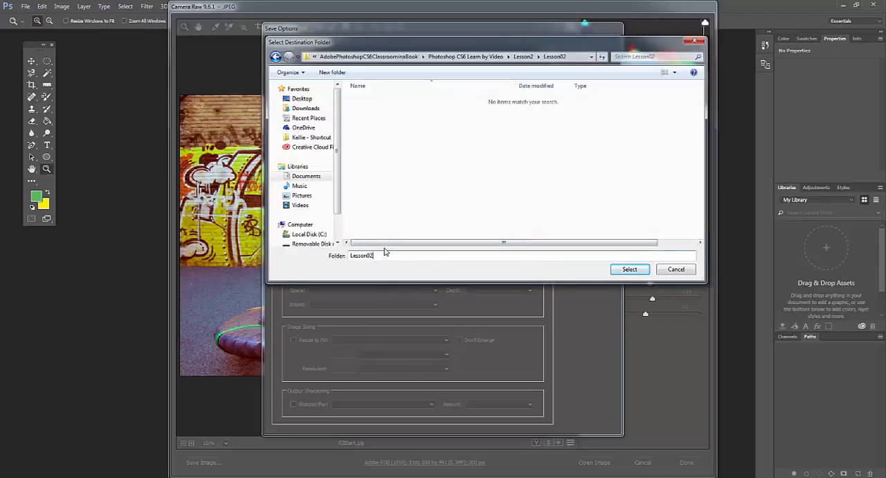
pyautogui.press('BackSpace')
pyautogui.press('BackSpace')
pyautogui.press('BackSpace')
pyautogui.press('BackSpace')
pyautogui.press('BackSpace')
pyautogui.press('BackSpace')
pyautogui.press('BackSpace')
pyautogui.press('BackSpace')
pyautogui.click(627, 268)
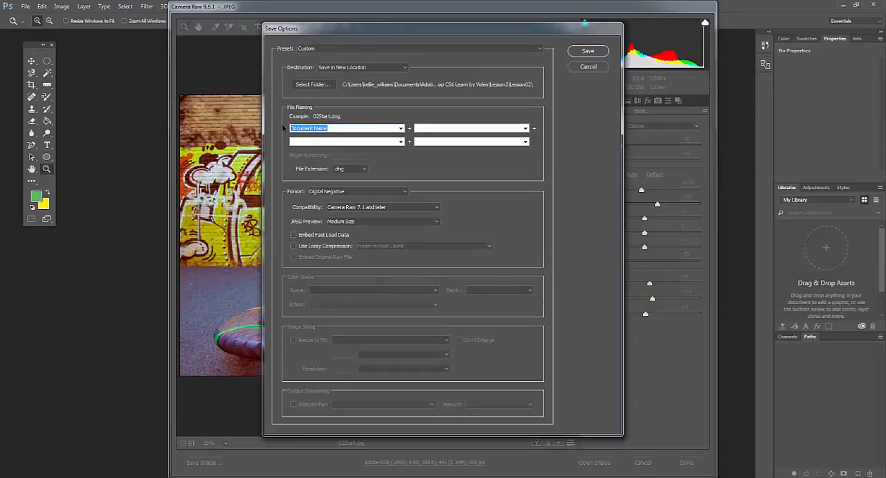
# Save the photo as photoadujusted.dng, and open the adjusted image in Photoshop
pyautogui.write('photoadjusted')
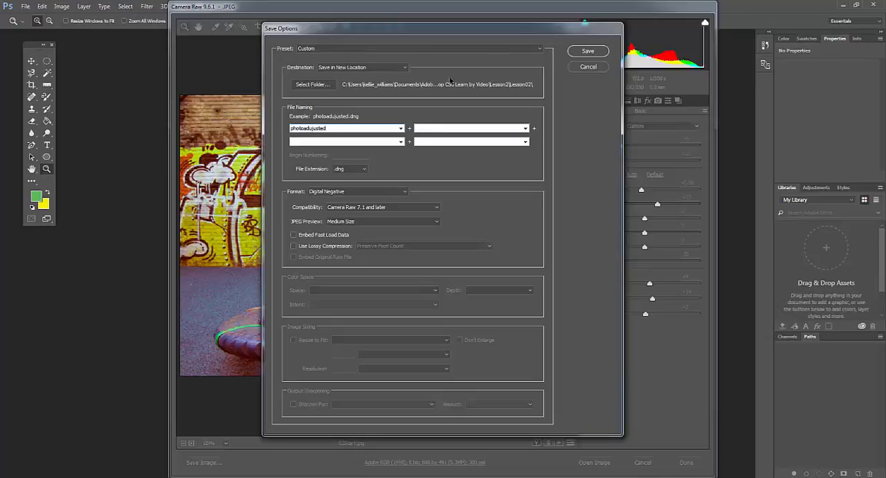
pyautogui.click(576, 54)
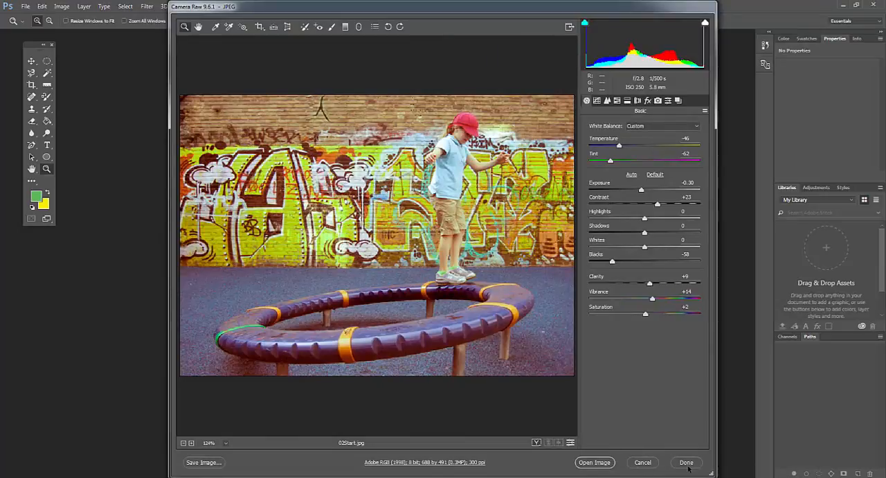
pyautogui.click(600, 462)
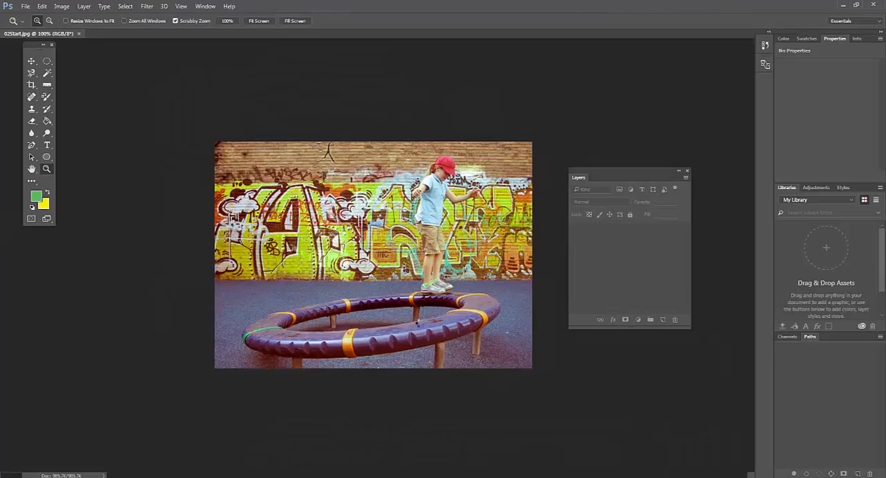